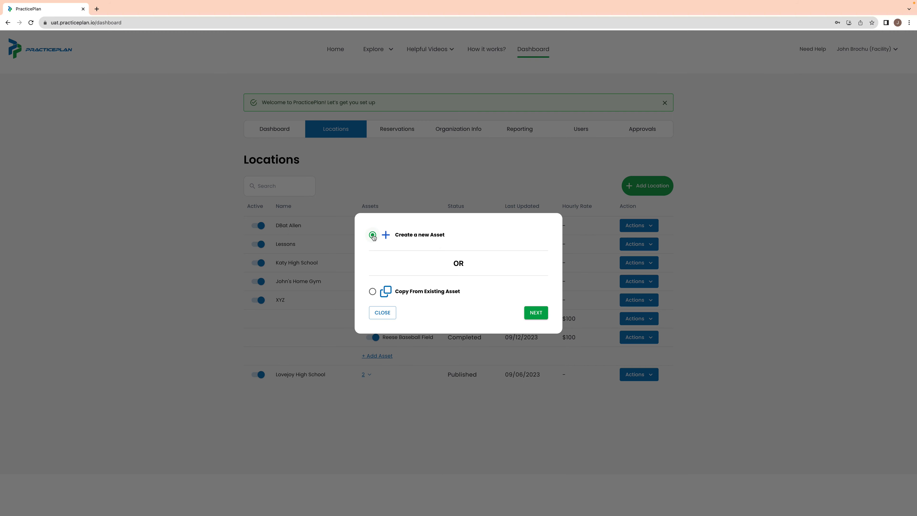
- Start a new asset from scratch, name it Reese Softball Field, and set its location to Outdoor
{"action": "left_click", "coordinate": [536, 313]}
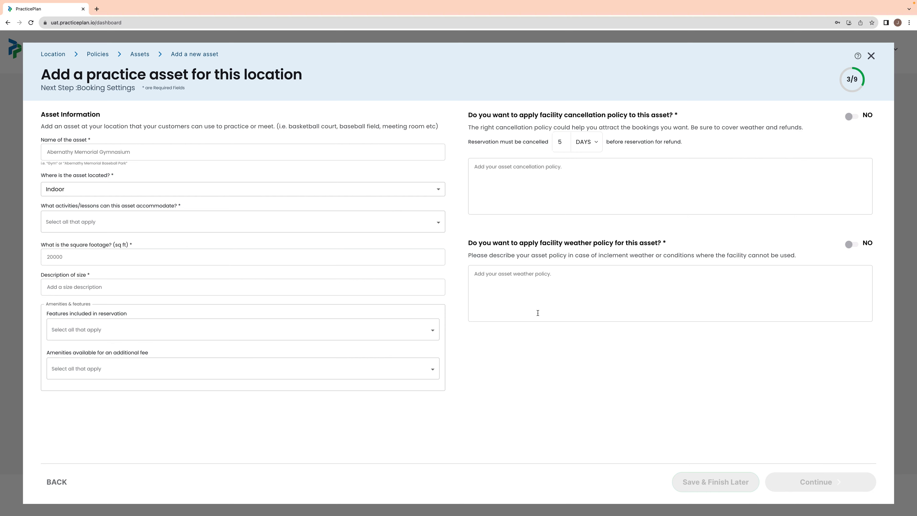
{"action": "left_click", "coordinate": [69, 153]}
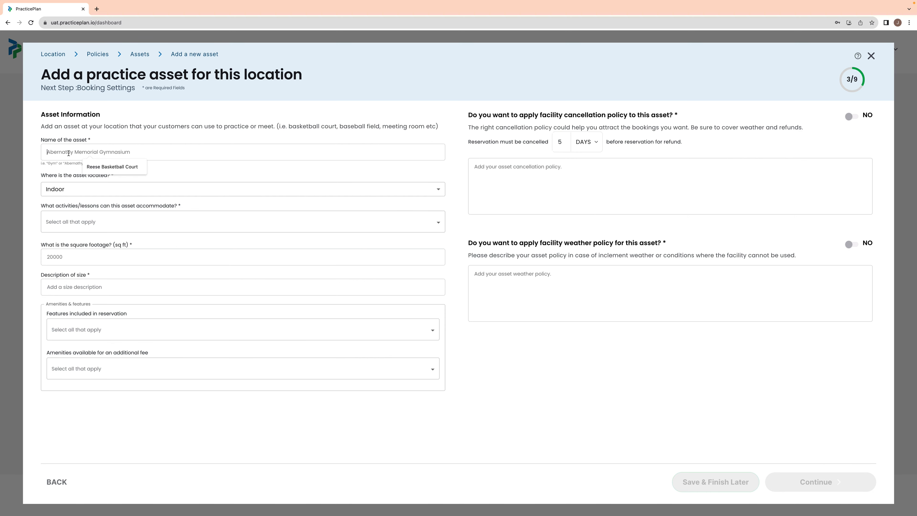
{"action": "type", "text": "Reese So"}
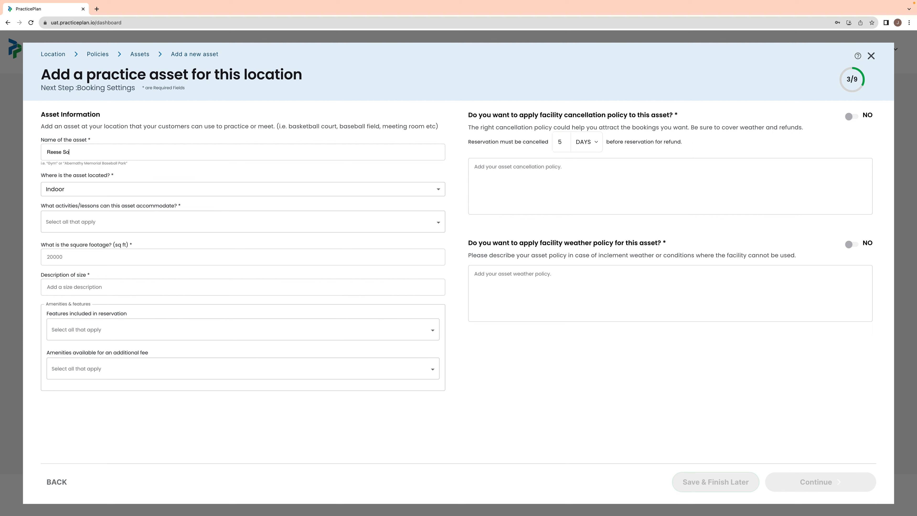
{"action": "type", "text": "ftball Field"}
{"action": "left_click", "coordinate": [80, 191]}
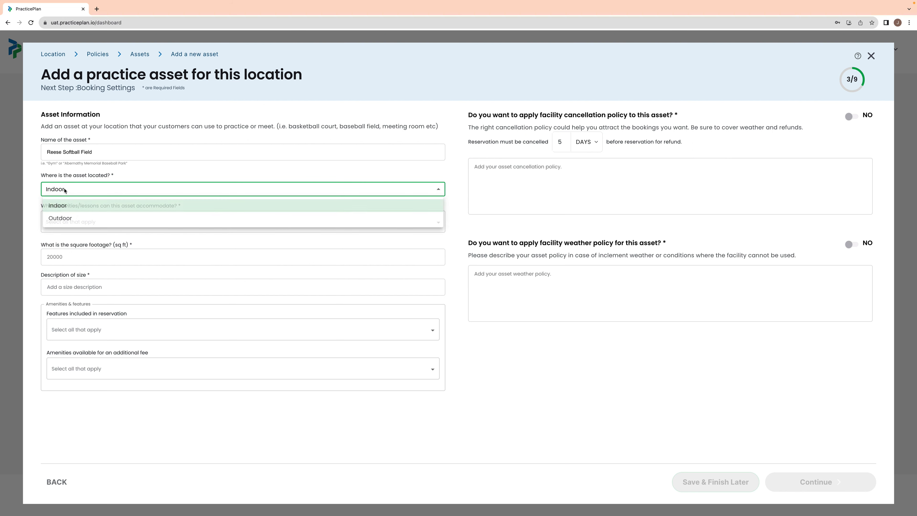
{"action": "left_click", "coordinate": [66, 219]}
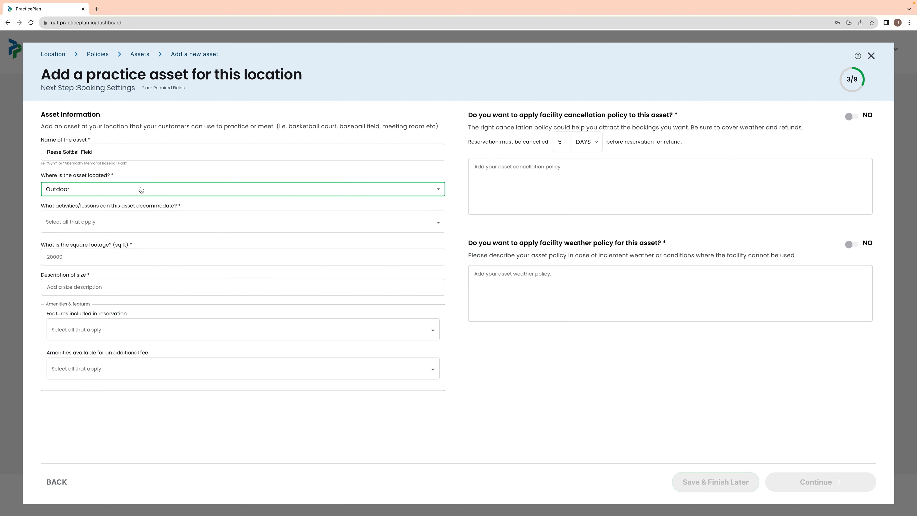
- Select Baseball, Class, Exercise Class, Family Outing and Fitness as activities the asset can accommodate
{"action": "left_click", "coordinate": [67, 220]}
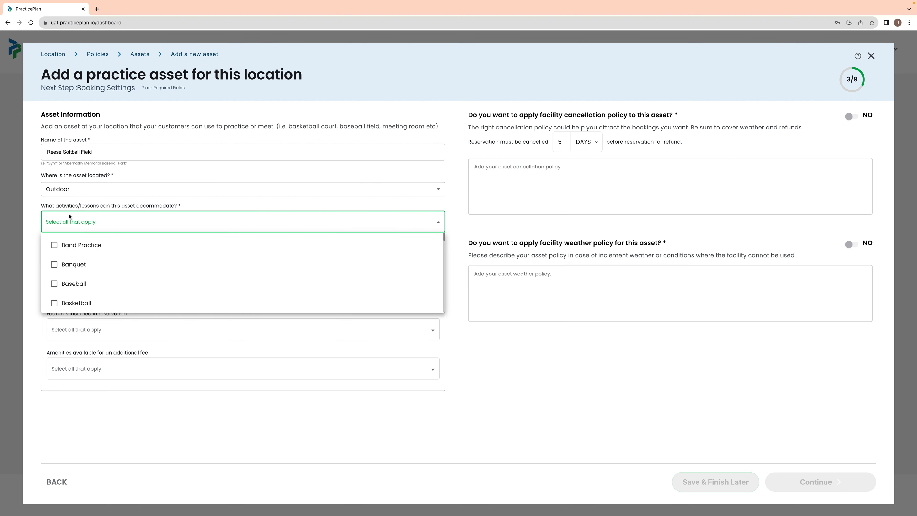
{"action": "left_click", "coordinate": [54, 284]}
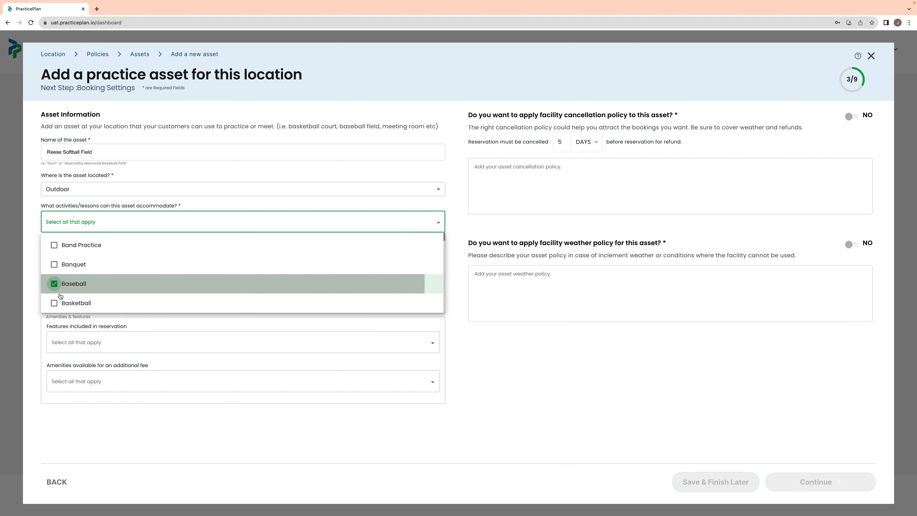
{"action": "scroll", "coordinate": [89, 286], "scroll_direction": "down", "scroll_amount": 4}
{"action": "scroll", "coordinate": [89, 285], "scroll_direction": "down", "scroll_amount": 1}
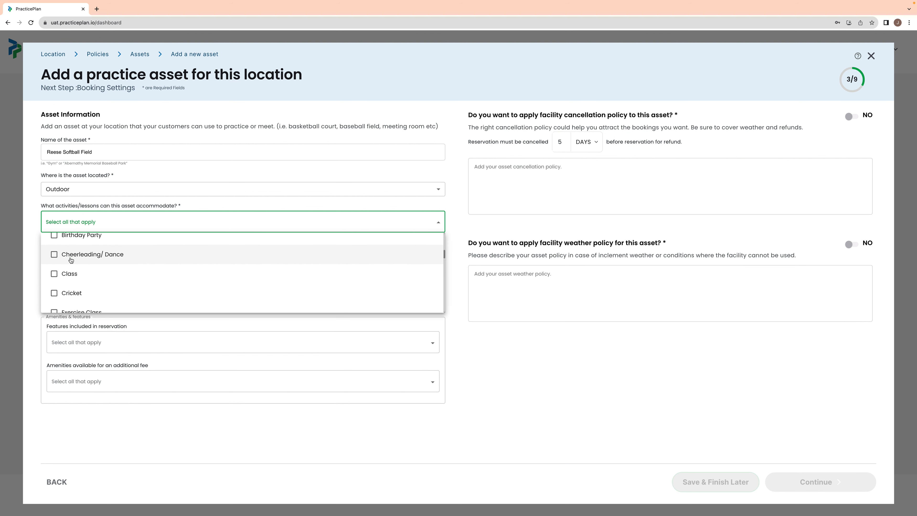
{"action": "left_click", "coordinate": [118, 281]}
{"action": "scroll", "coordinate": [115, 281], "scroll_direction": "down", "scroll_amount": 3}
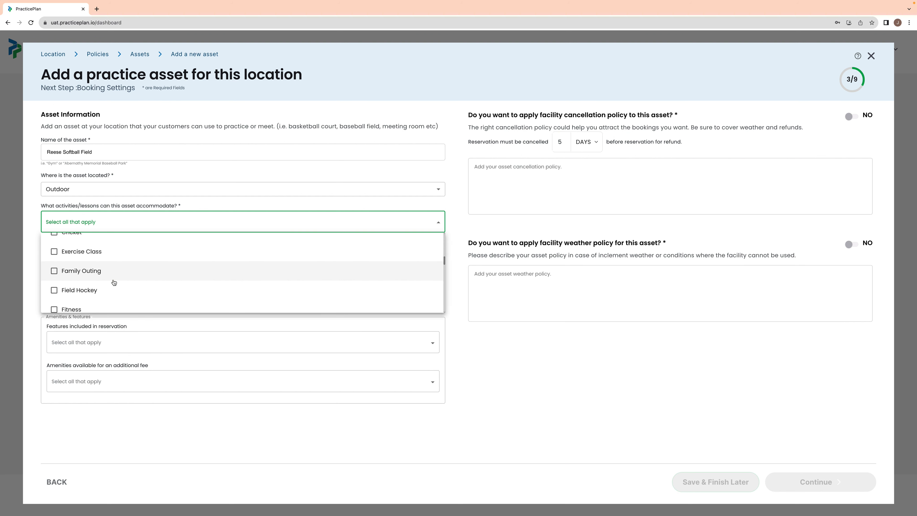
{"action": "left_click", "coordinate": [55, 251]}
{"action": "left_click", "coordinate": [57, 274]}
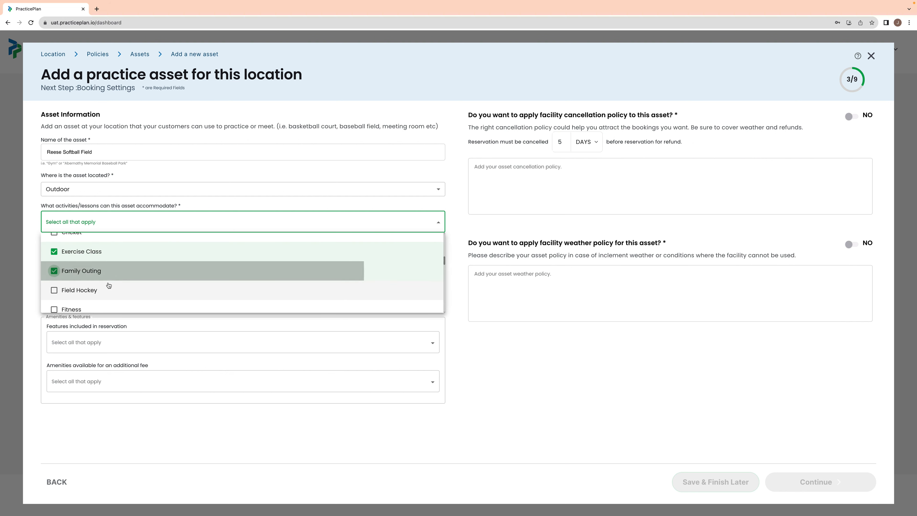
{"action": "scroll", "coordinate": [96, 284], "scroll_direction": "down", "scroll_amount": 2}
{"action": "left_click", "coordinate": [55, 264]}
- Add Softball to the asset's supported activities and close the activity list
{"action": "scroll", "coordinate": [127, 280], "scroll_direction": "down", "scroll_amount": 3}
{"action": "scroll", "coordinate": [126, 281], "scroll_direction": "down", "scroll_amount": 8}
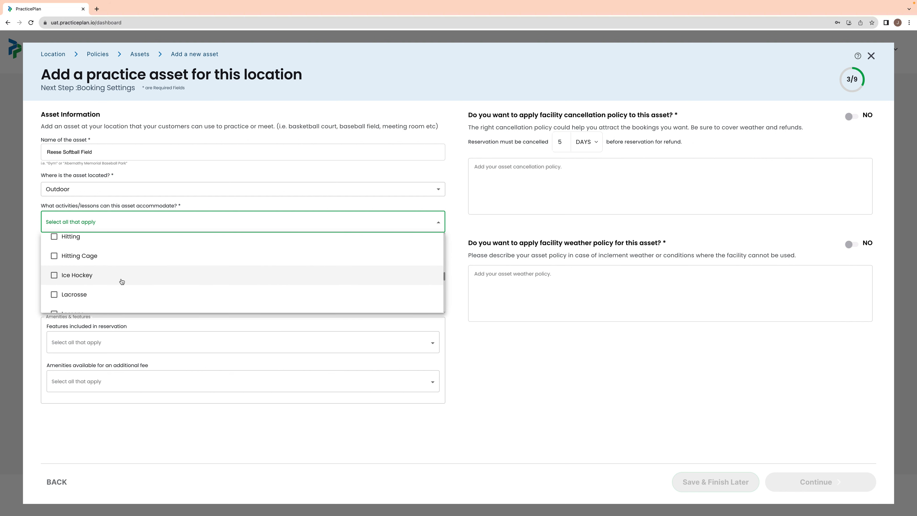
{"action": "scroll", "coordinate": [122, 284], "scroll_direction": "down", "scroll_amount": 7}
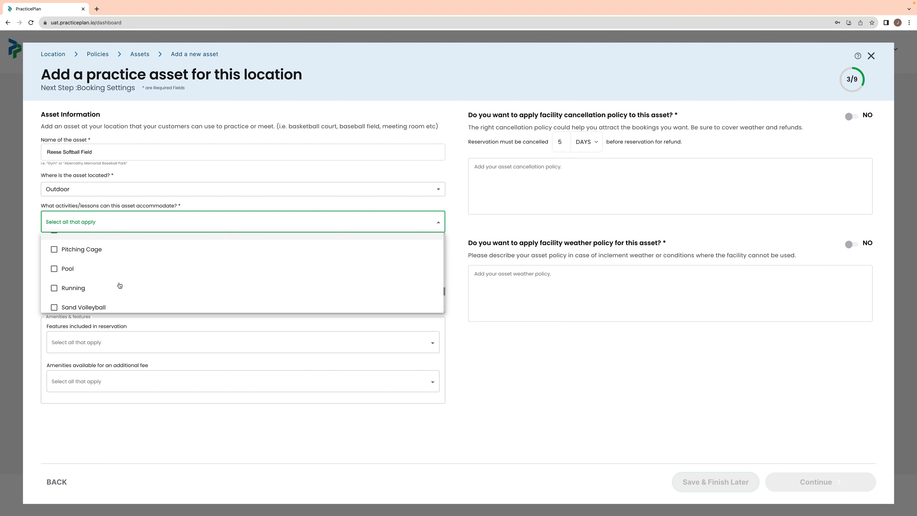
{"action": "scroll", "coordinate": [124, 285], "scroll_direction": "down", "scroll_amount": 2}
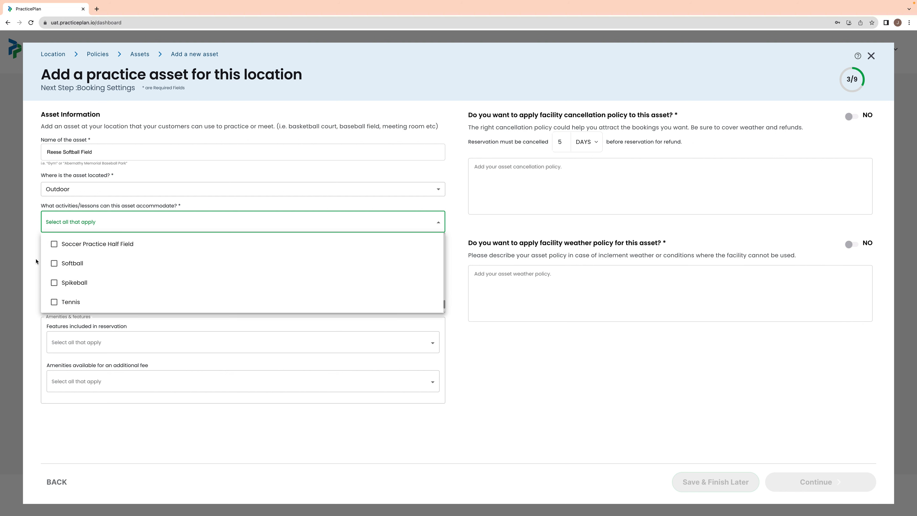
{"action": "left_click", "coordinate": [53, 263]}
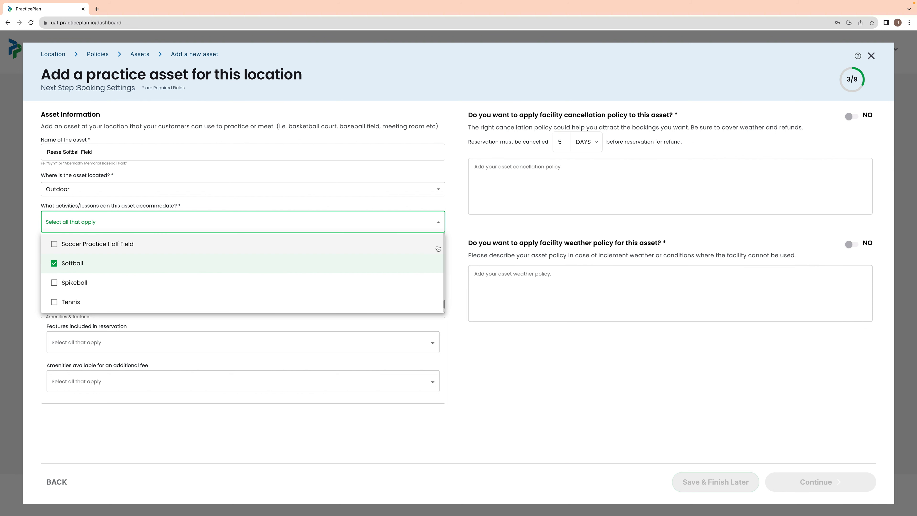
{"action": "left_click", "coordinate": [451, 236]}
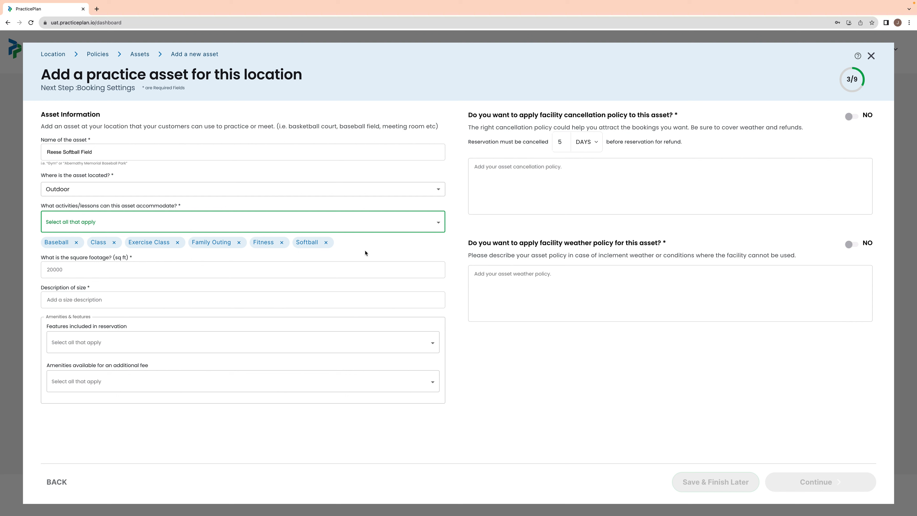
- Set the asset's square footage to 57000 and its size description to "Regulation HS Softball Field"
{"action": "left_click", "coordinate": [59, 270]}
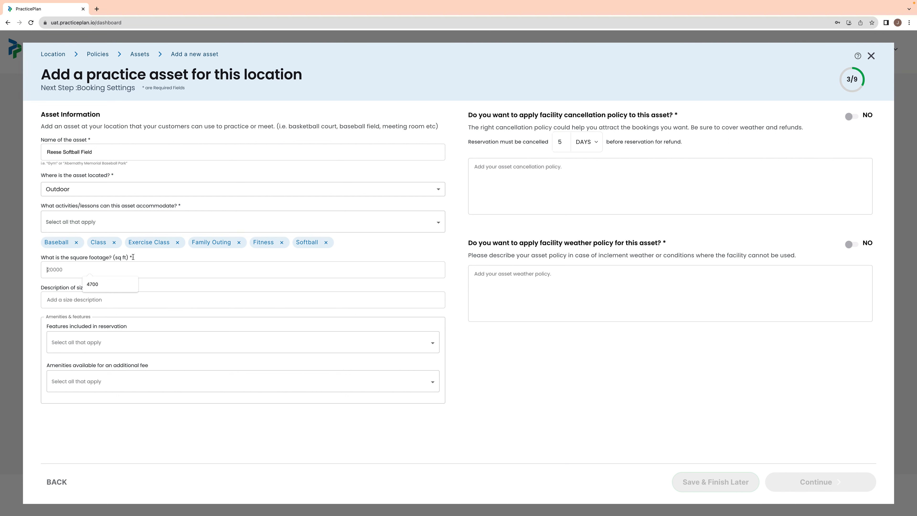
{"action": "type", "text": "57000"}
{"action": "left_click", "coordinate": [69, 298]}
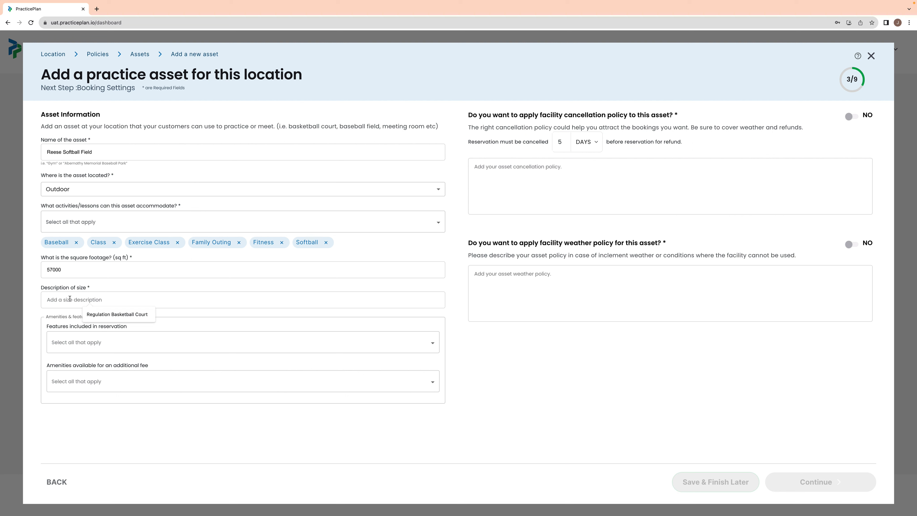
{"action": "type", "text": "Regulation J"}
{"action": "type", "text": "S"}
{"action": "key", "text": "BackSpace"}
{"action": "key", "text": "BackSpace"}
{"action": "type", "text": "Y"}
{"action": "key", "text": "BackSpace"}
{"action": "type", "text": "Y"}
{"action": "key", "text": "BackSpace"}
{"action": "type", "text": "H"}
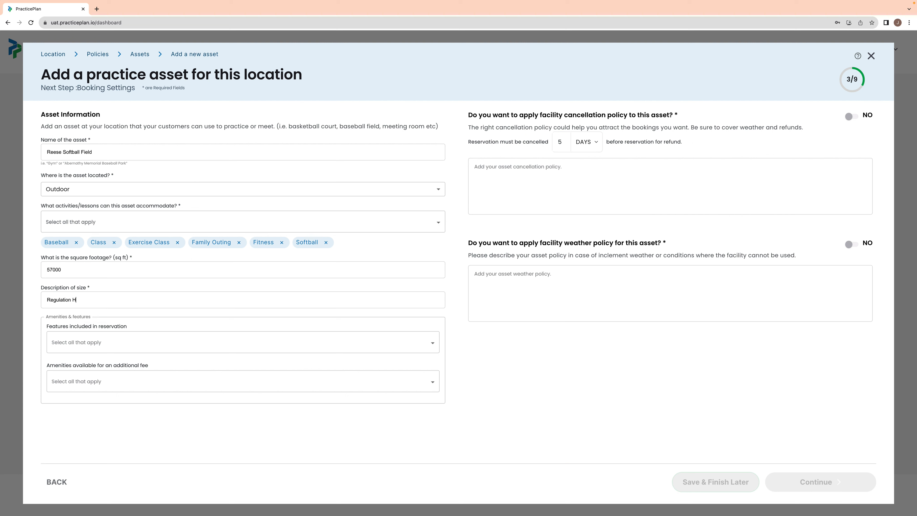
{"action": "type", "text": "S Softball Field"}
- Include Access To Electricity and Accessible Restrooms as features in the reservation
{"action": "left_click", "coordinate": [84, 342]}
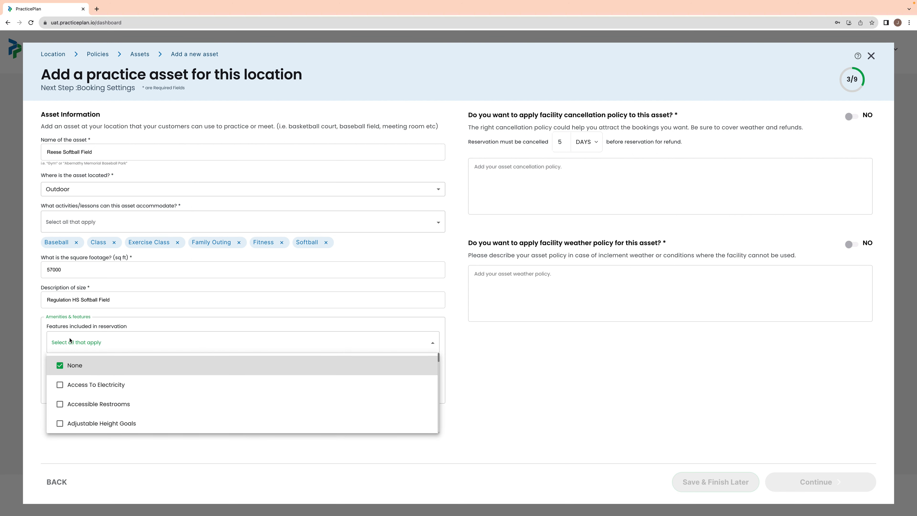
{"action": "left_click", "coordinate": [60, 384]}
{"action": "left_click", "coordinate": [59, 405]}
{"action": "scroll", "coordinate": [98, 403], "scroll_direction": "down", "scroll_amount": 3}
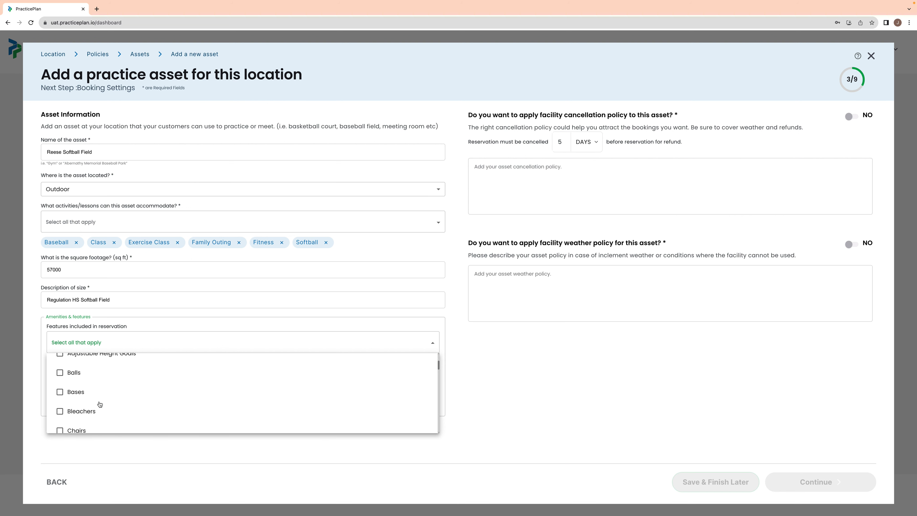
{"action": "left_click", "coordinate": [503, 364]}
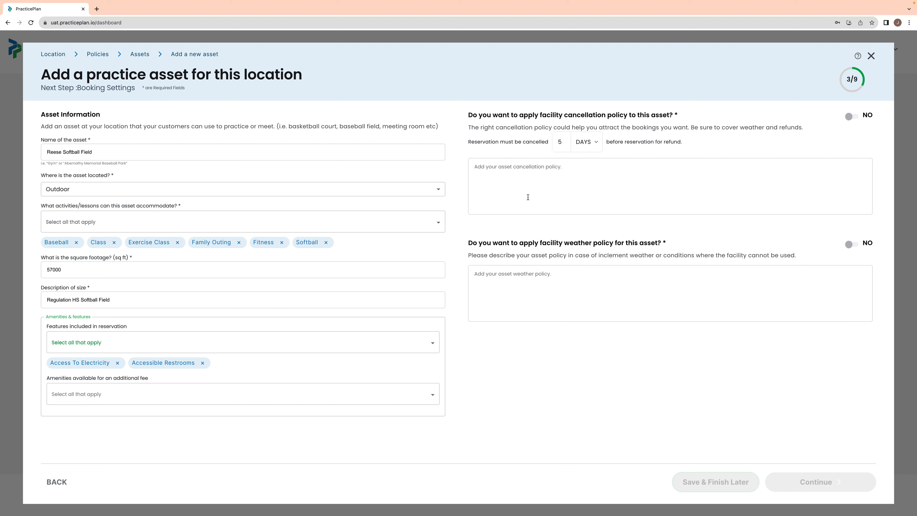
- Apply the facility's cancellation and weather policies to the asset and continue to the booking settings
{"action": "left_click", "coordinate": [849, 118]}
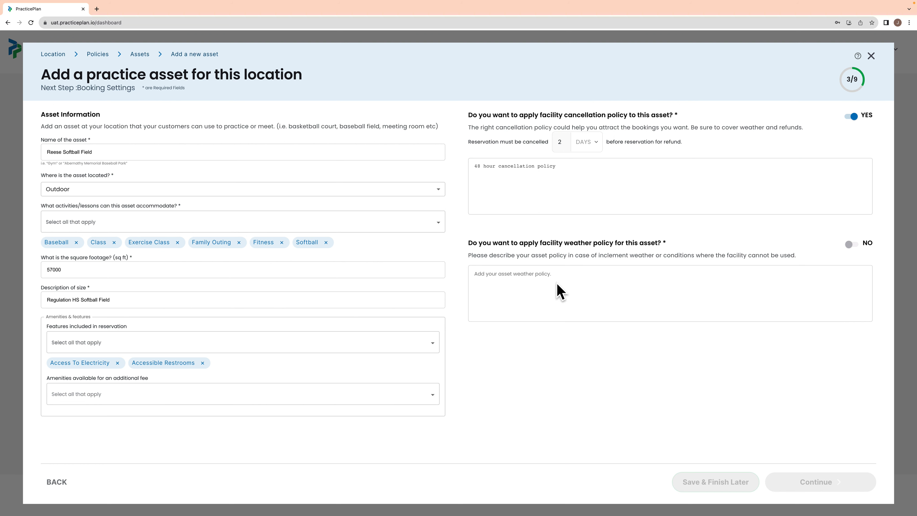
{"action": "left_click", "coordinate": [850, 245]}
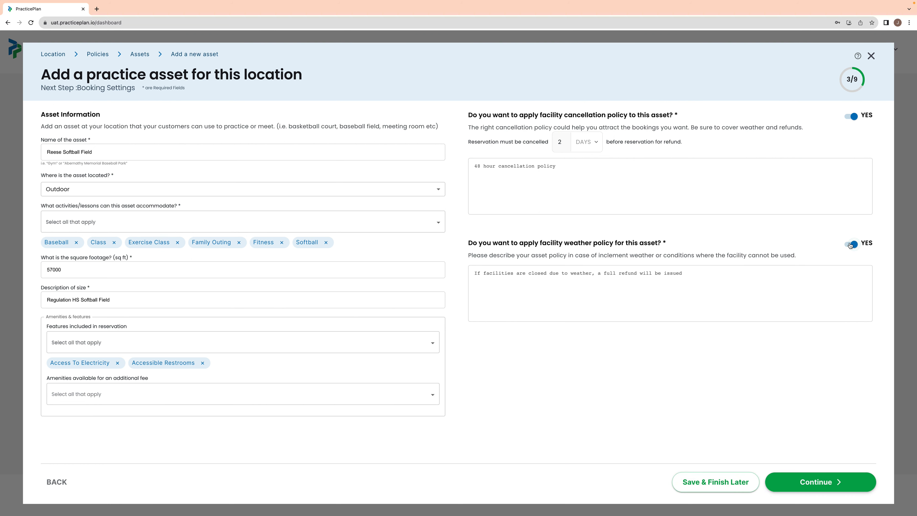
{"action": "left_click", "coordinate": [850, 244]}
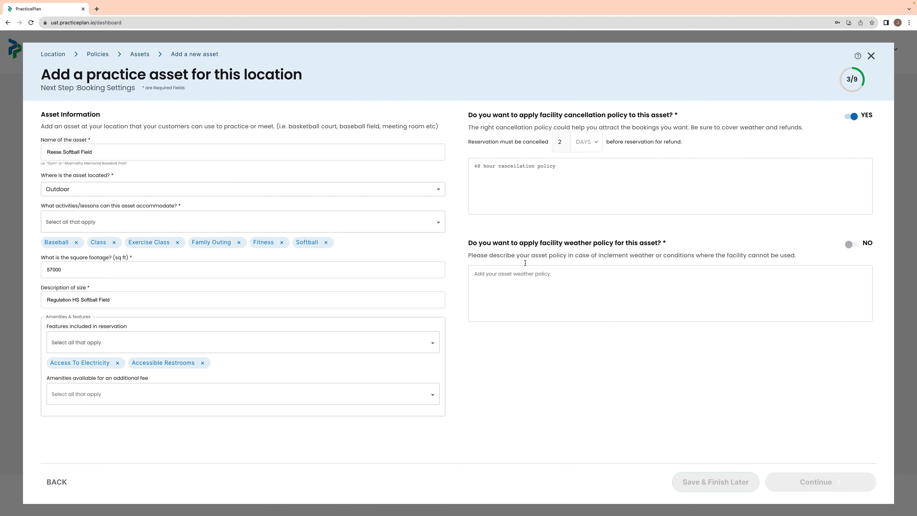
{"action": "left_click", "coordinate": [848, 246]}
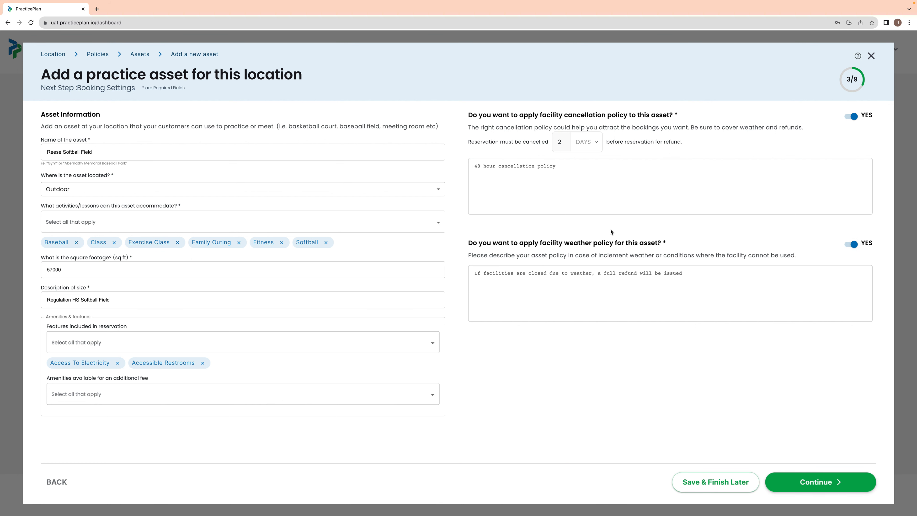
{"action": "left_click", "coordinate": [808, 485]}
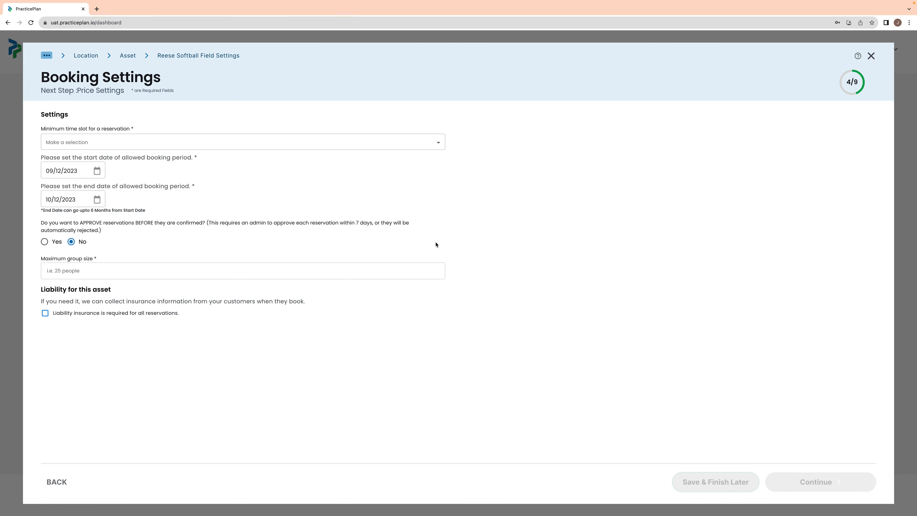
- Set the minimum reservation time slot to 1 Hour and the end date of the allowed booking period to 12/31/2023
{"action": "left_click", "coordinate": [438, 144]}
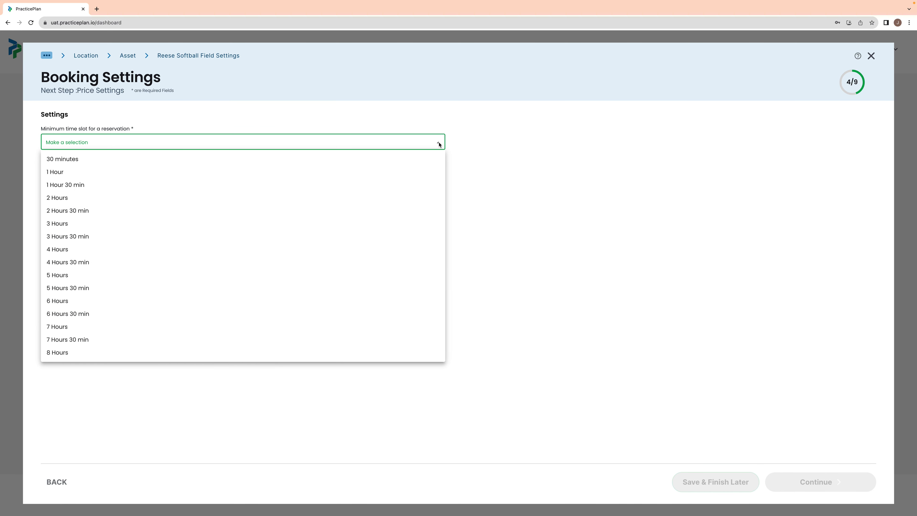
{"action": "left_click", "coordinate": [53, 173]}
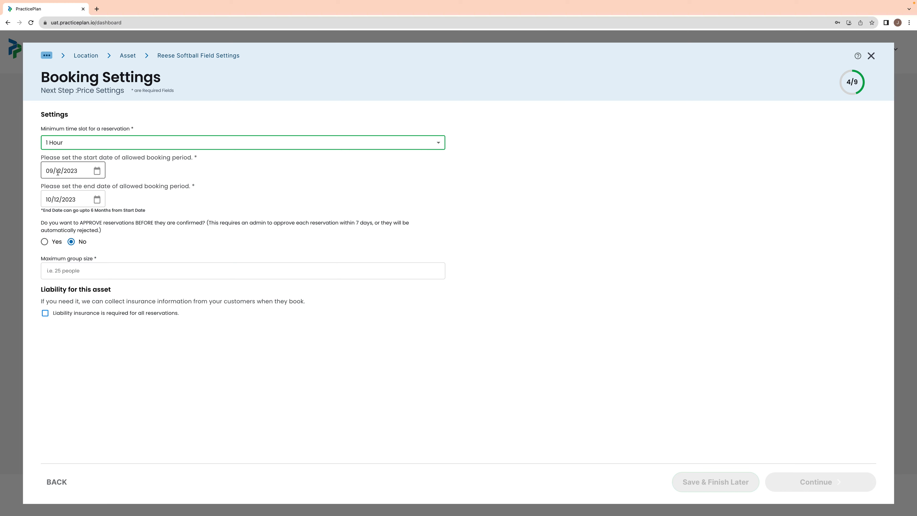
{"action": "left_click", "coordinate": [97, 199]}
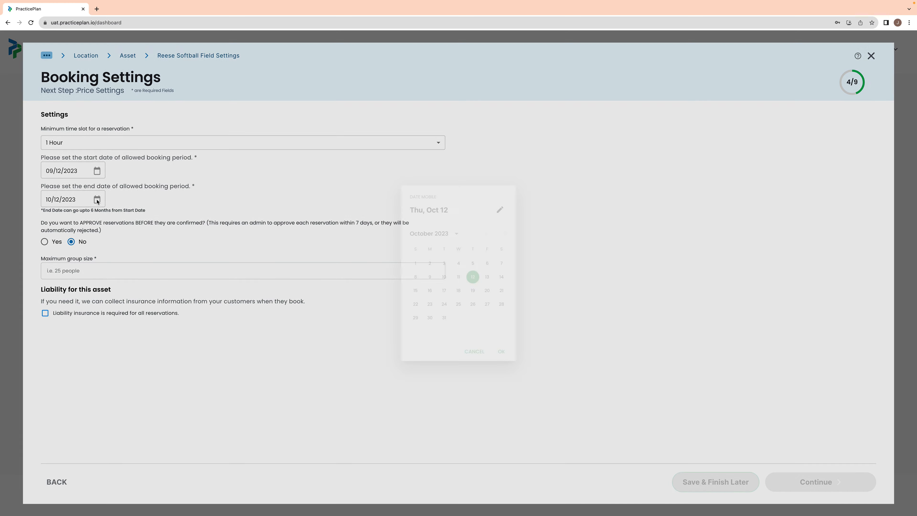
{"action": "left_click", "coordinate": [505, 234]}
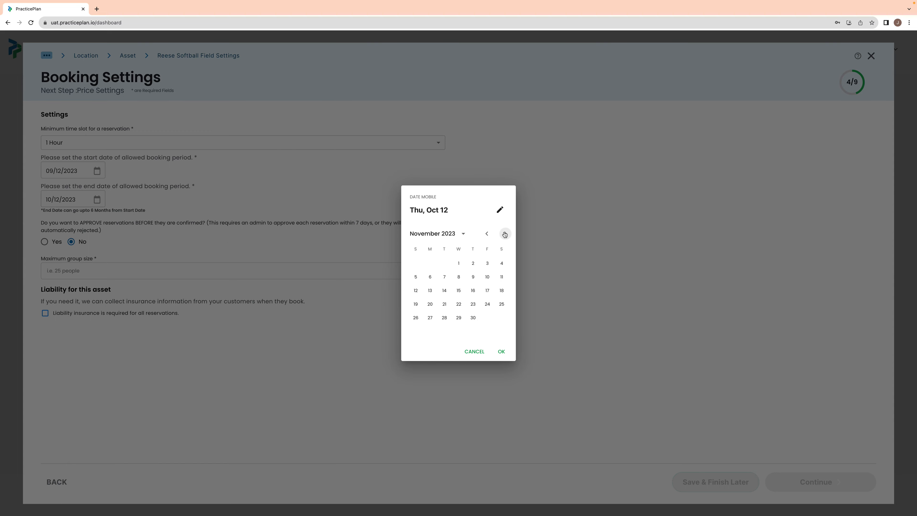
{"action": "left_click", "coordinate": [505, 232]}
{"action": "left_click", "coordinate": [415, 331]}
{"action": "left_click", "coordinate": [502, 351]}
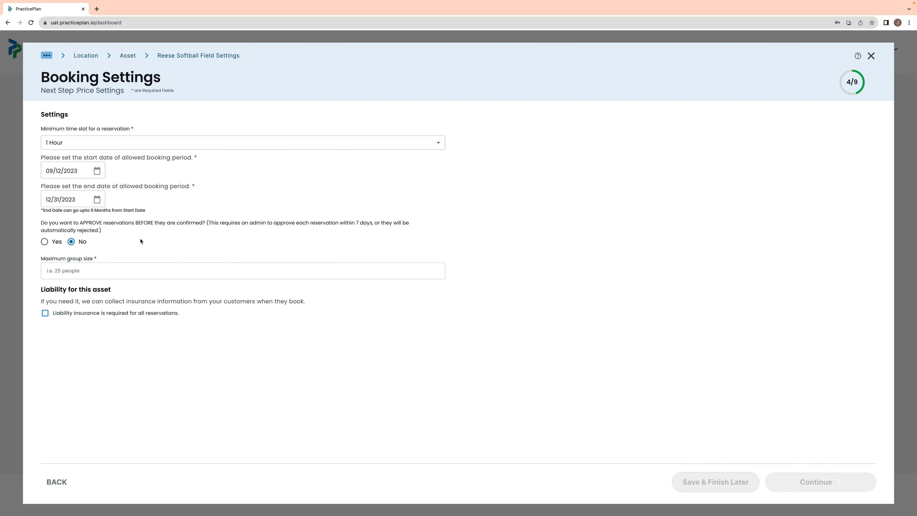
- Set the maximum group size to 100, require liability insurance for all reservations, and continue to the availability and price settings
{"action": "left_click", "coordinate": [51, 269]}
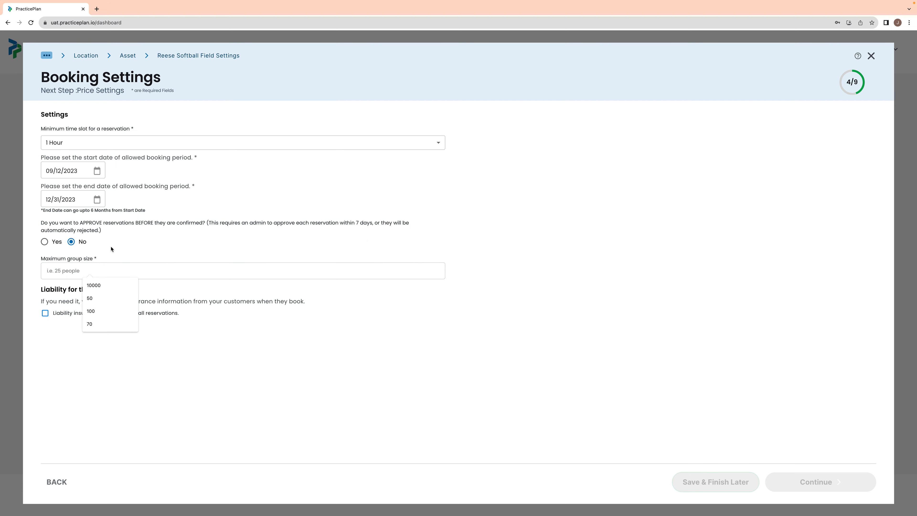
{"action": "left_click", "coordinate": [92, 310]}
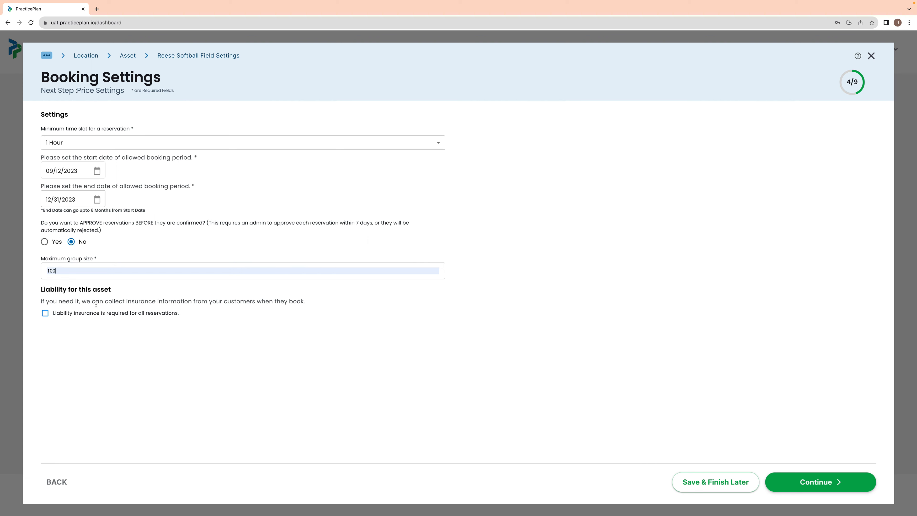
{"action": "left_click", "coordinate": [44, 313]}
{"action": "left_click", "coordinate": [817, 483]}
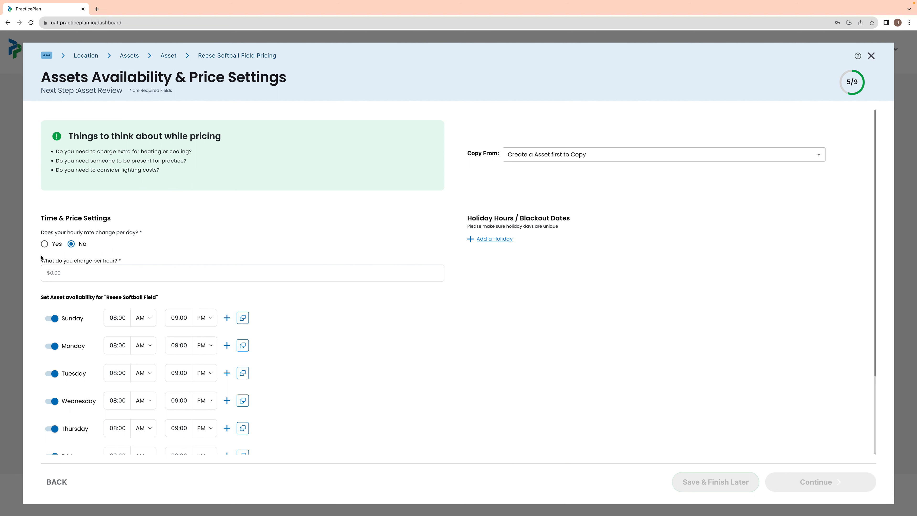
- Keep the hourly rate the same for every day and set the charge per hour to 100
{"action": "left_click", "coordinate": [44, 244]}
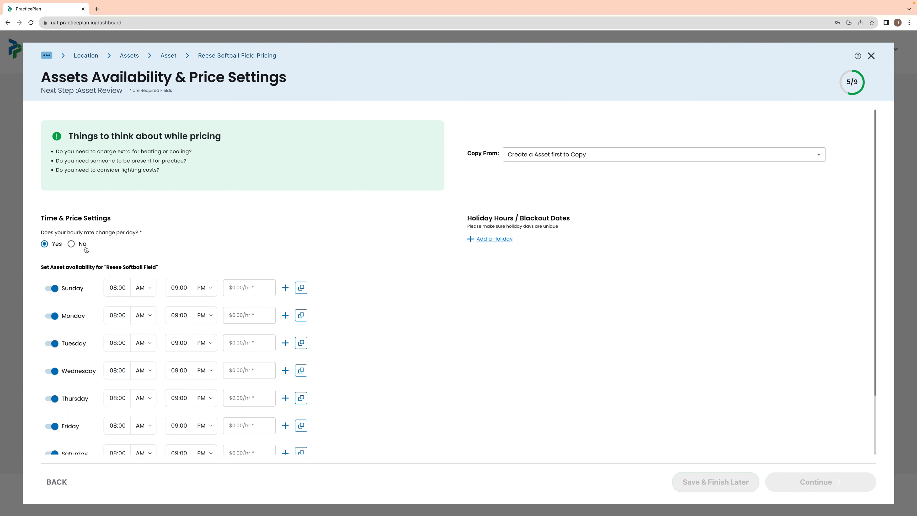
{"action": "left_click", "coordinate": [72, 245]}
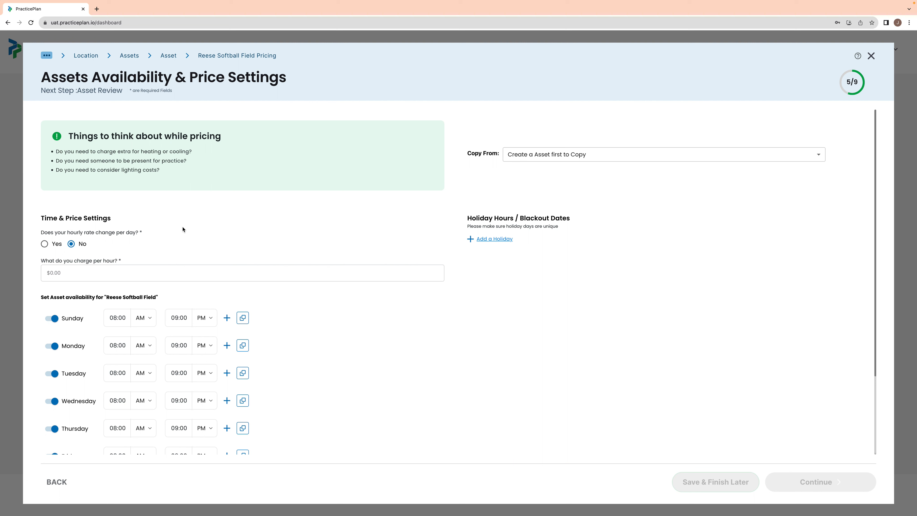
{"action": "type", "text": "100"}
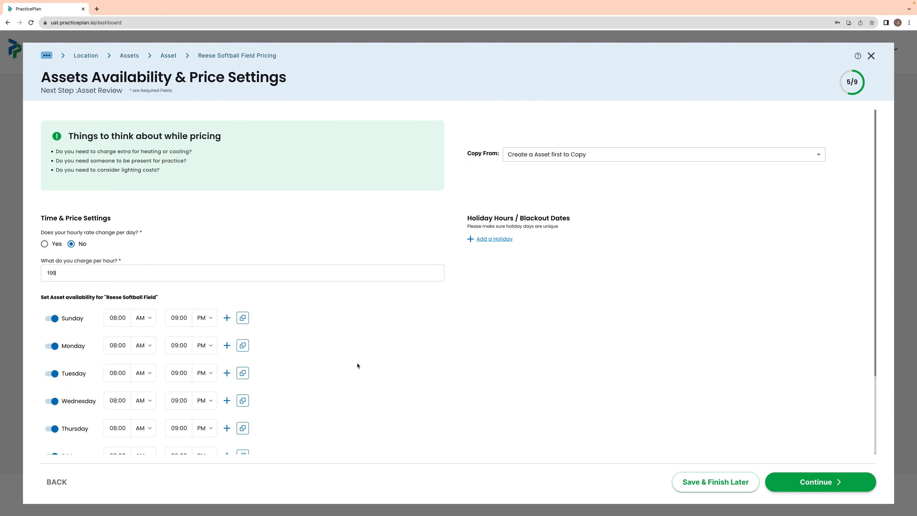
- Set Sunday's availability from 12:00 PM to 06:00 PM and copy those hours to Saturday
{"action": "scroll", "coordinate": [366, 366], "scroll_direction": "down", "scroll_amount": 2}
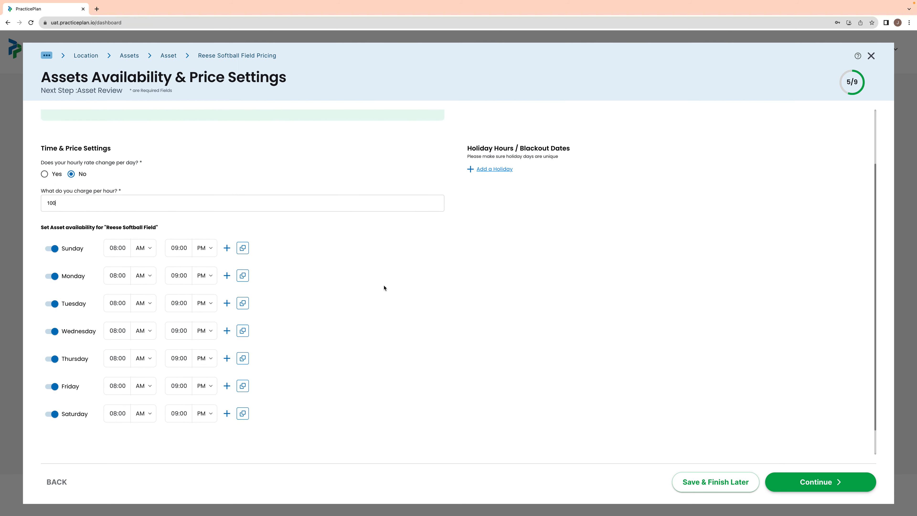
{"action": "left_click", "coordinate": [116, 248]}
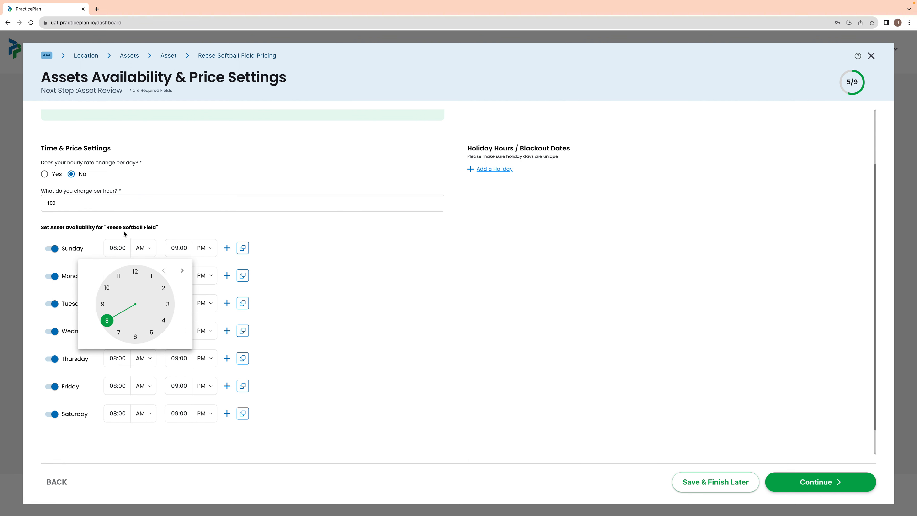
{"action": "left_click", "coordinate": [134, 272]}
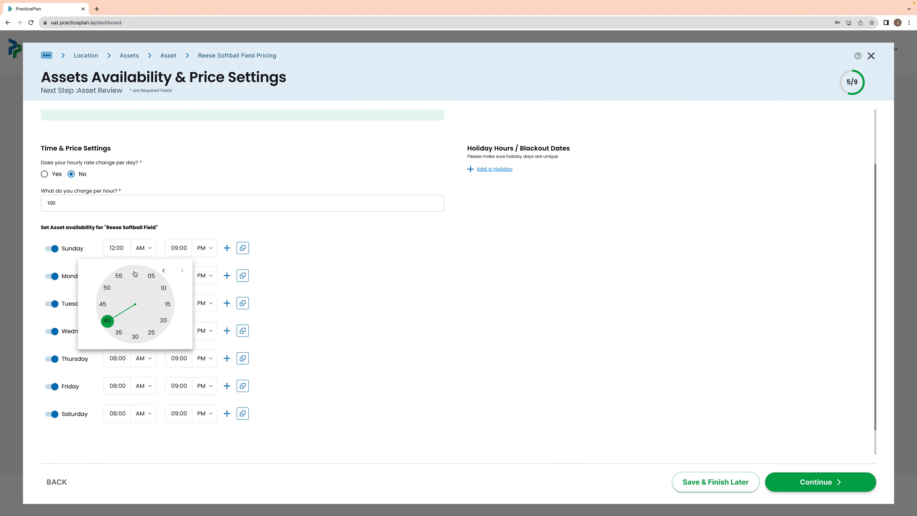
{"action": "left_click", "coordinate": [147, 254]}
{"action": "left_click", "coordinate": [140, 280]}
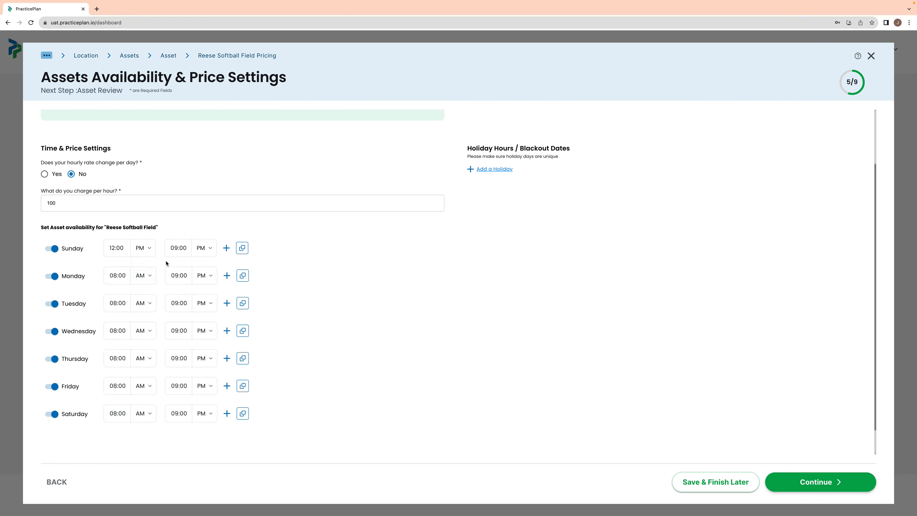
{"action": "left_click", "coordinate": [177, 250]}
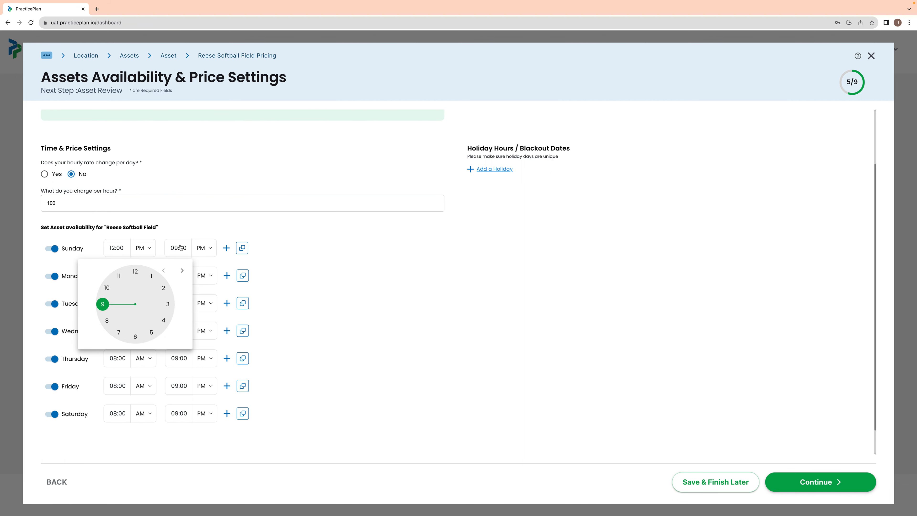
{"action": "left_click", "coordinate": [136, 336]}
{"action": "left_click", "coordinate": [308, 271]}
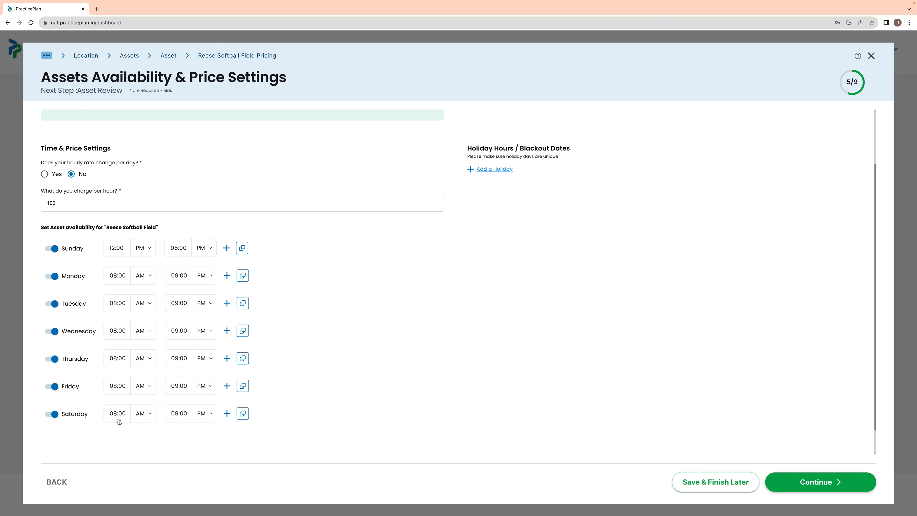
{"action": "left_click", "coordinate": [243, 414]}
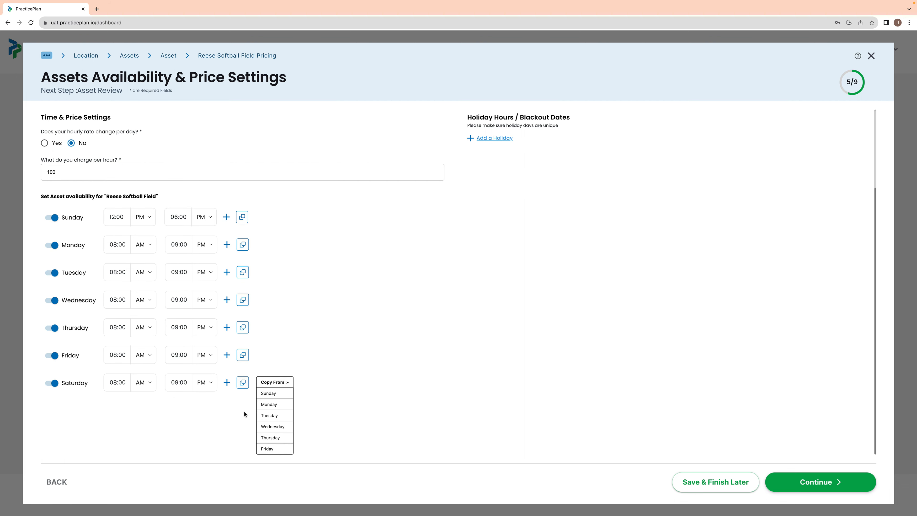
{"action": "left_click", "coordinate": [266, 393]}
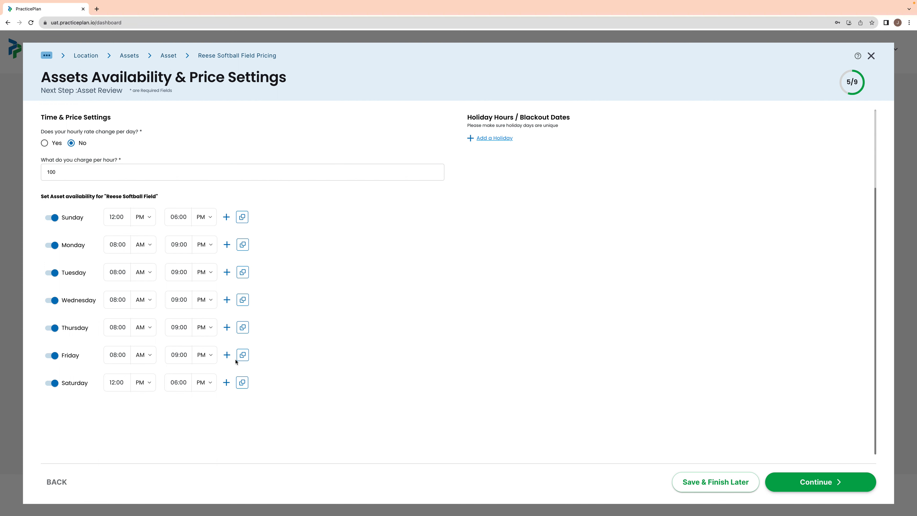
- Set Monday's availability from 10:00 AM to 08:00 PM
{"action": "left_click", "coordinate": [114, 246]}
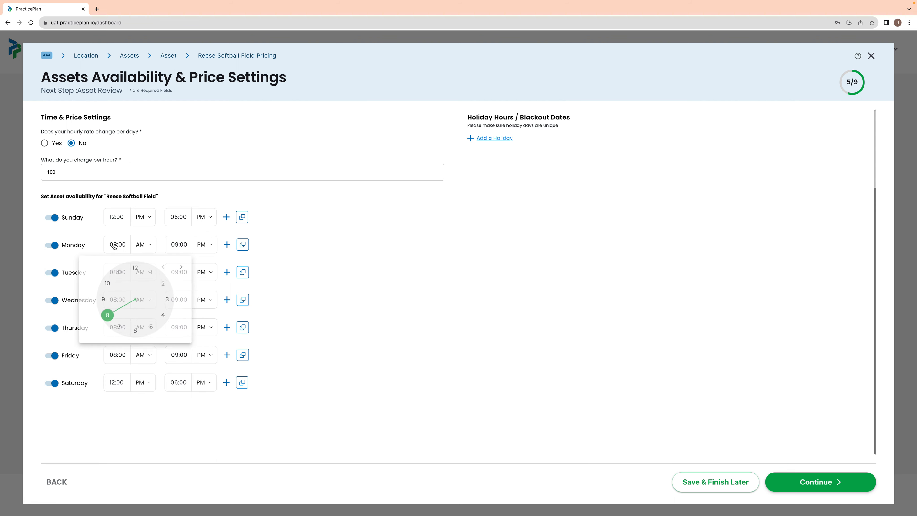
{"action": "left_click", "coordinate": [108, 286]}
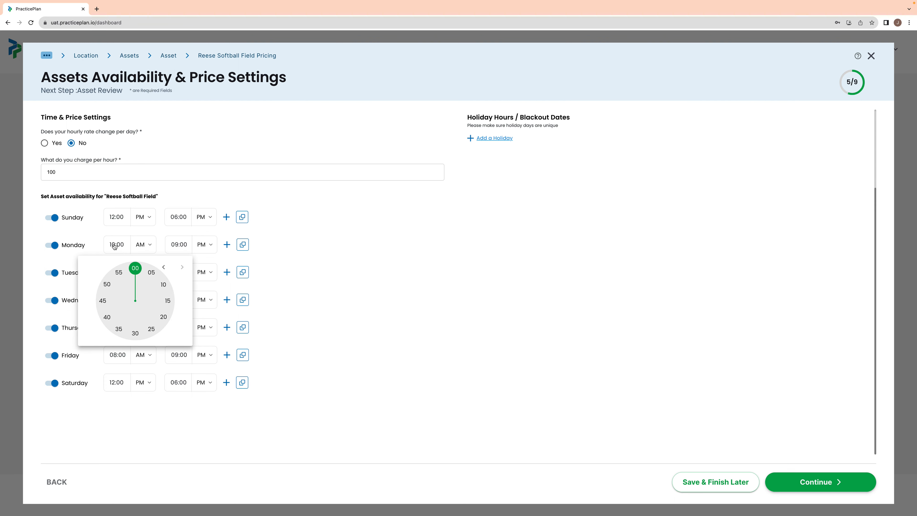
{"action": "left_click", "coordinate": [177, 245]}
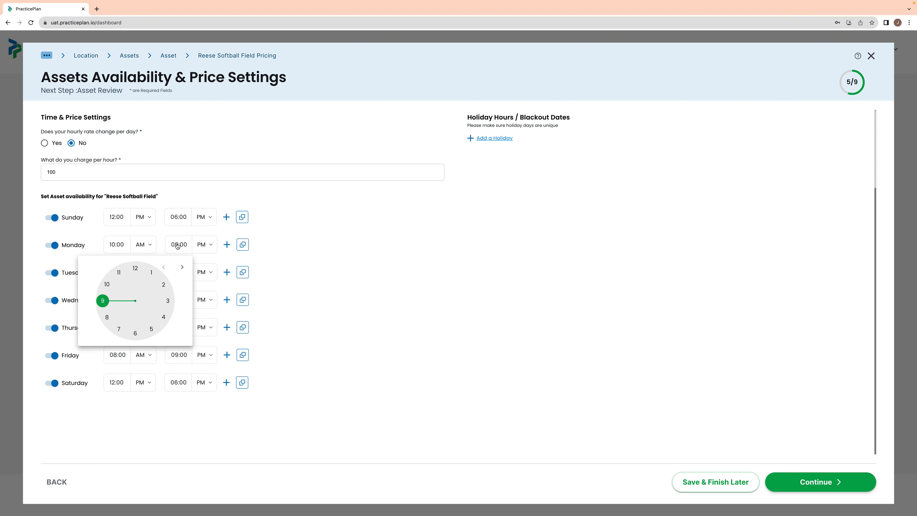
{"action": "left_click", "coordinate": [107, 319]}
{"action": "left_click", "coordinate": [313, 273]}
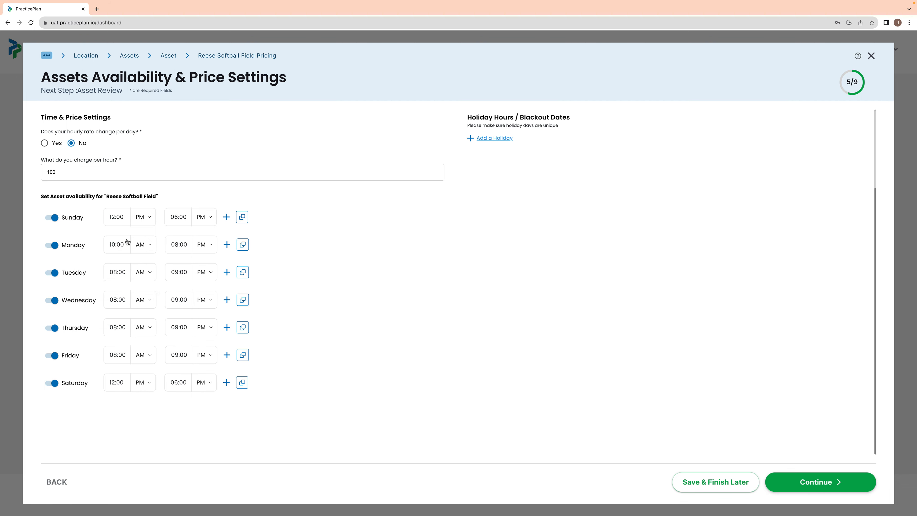
- Copy Monday's availability hours to Wednesday and Friday
{"action": "left_click", "coordinate": [243, 300]}
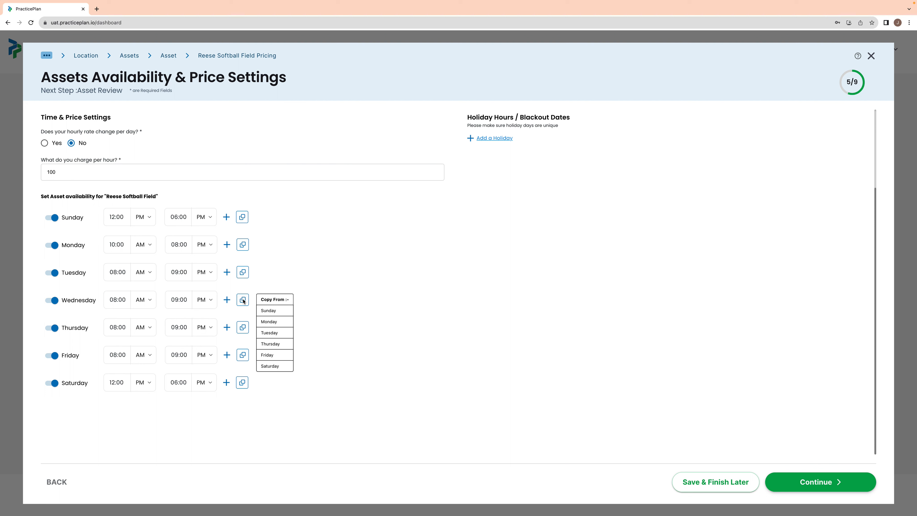
{"action": "left_click", "coordinate": [267, 322]}
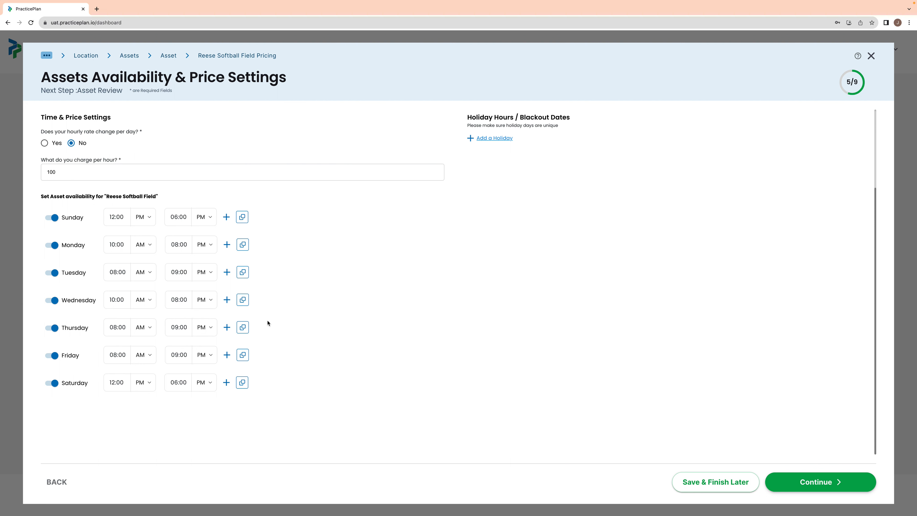
{"action": "left_click", "coordinate": [243, 355]}
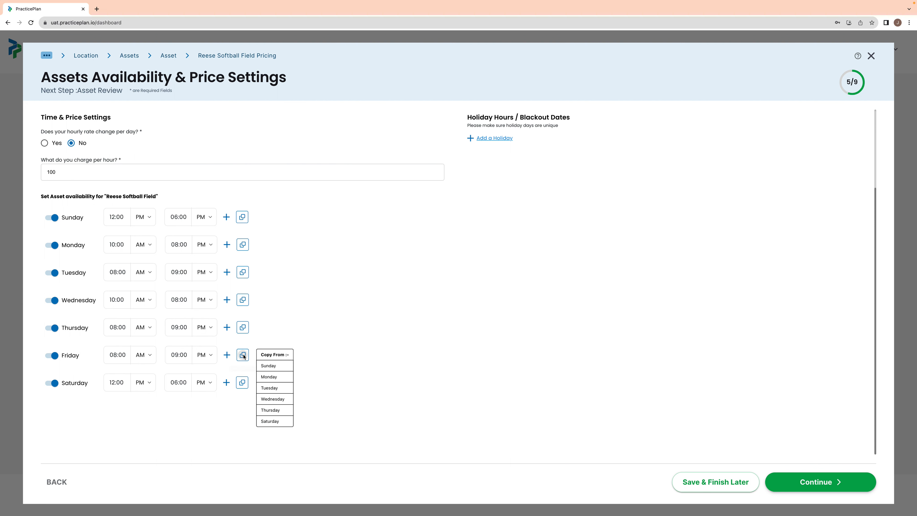
{"action": "left_click", "coordinate": [269, 376]}
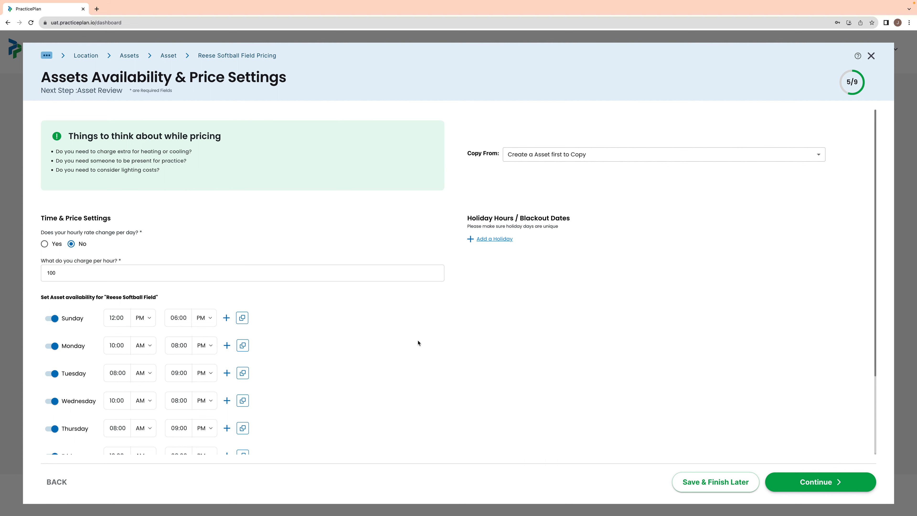
- Add Christmas Day to the asset's holiday hours and blackout dates
{"action": "left_click", "coordinate": [493, 239]}
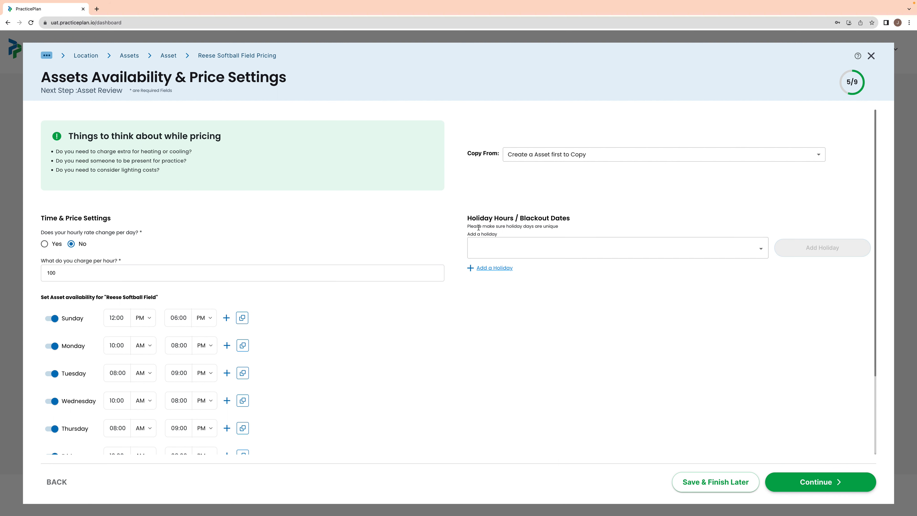
{"action": "left_click", "coordinate": [760, 249]}
{"action": "left_click", "coordinate": [493, 320]}
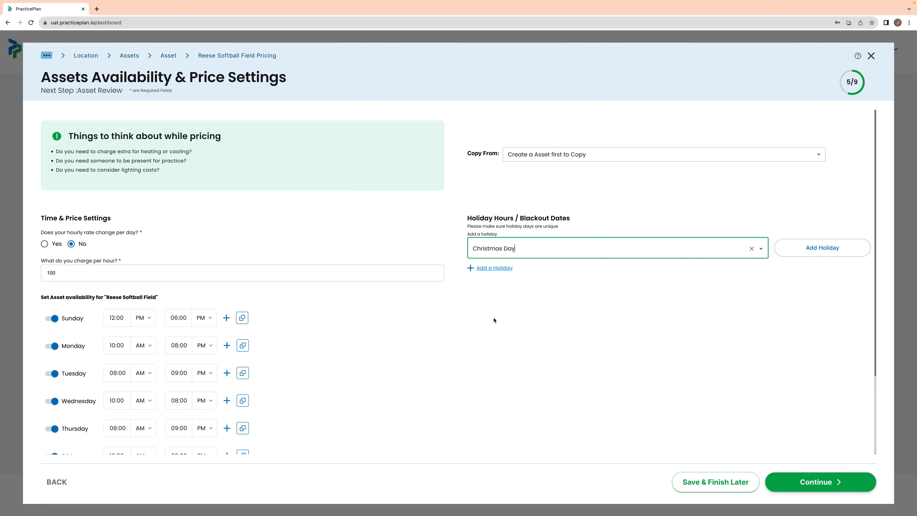
{"action": "left_click", "coordinate": [815, 248]}
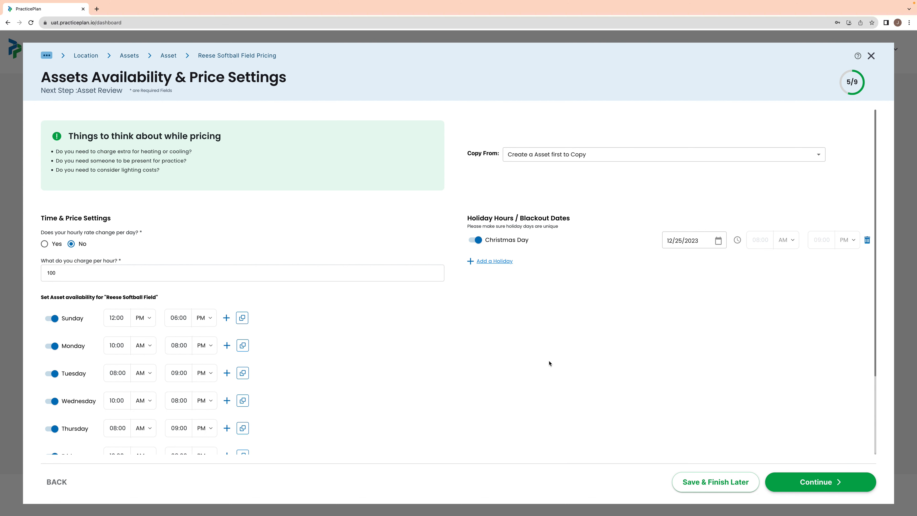
- Submit the availability and price settings and continue past the asset review to the media stage
{"action": "scroll", "coordinate": [591, 357], "scroll_direction": "down", "scroll_amount": 3}
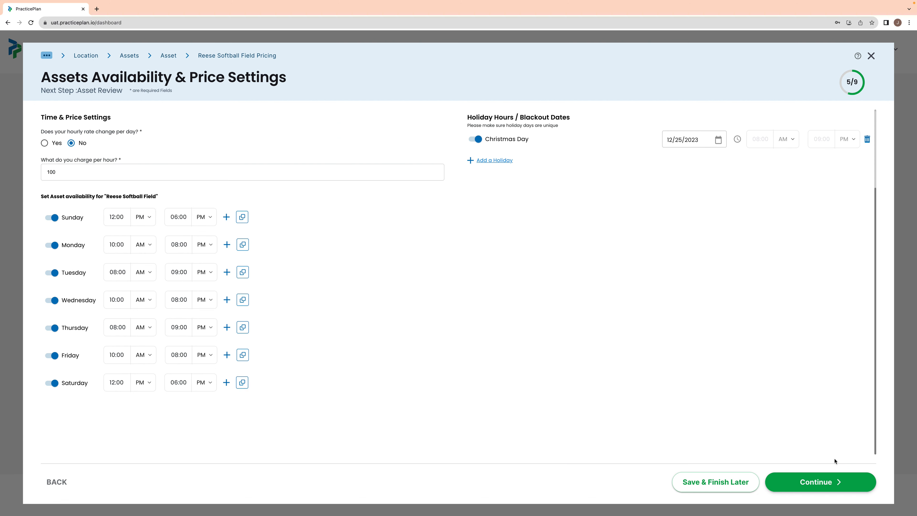
{"action": "left_click", "coordinate": [815, 484]}
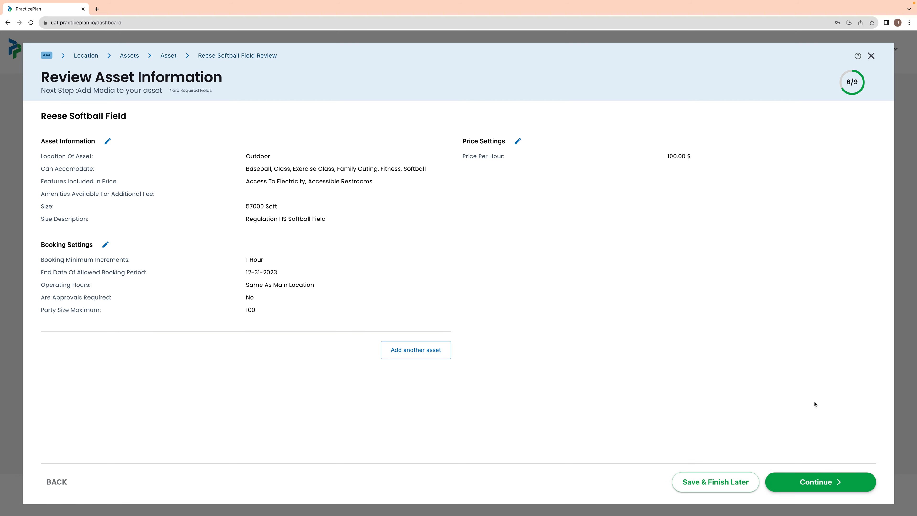
{"action": "left_click", "coordinate": [812, 486]}
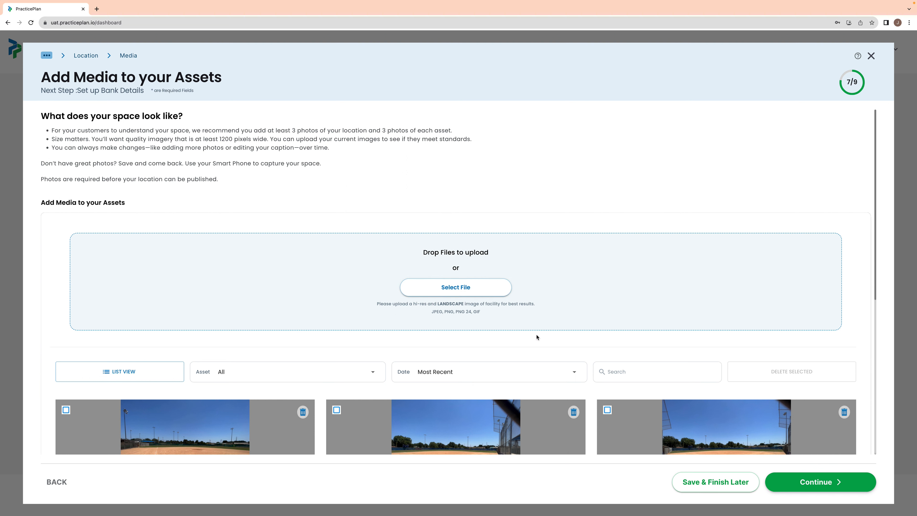
- Assign the second field photo to the asset Reese Softball Field and continue to the bank details
{"action": "scroll", "coordinate": [591, 355], "scroll_direction": "down", "scroll_amount": 3}
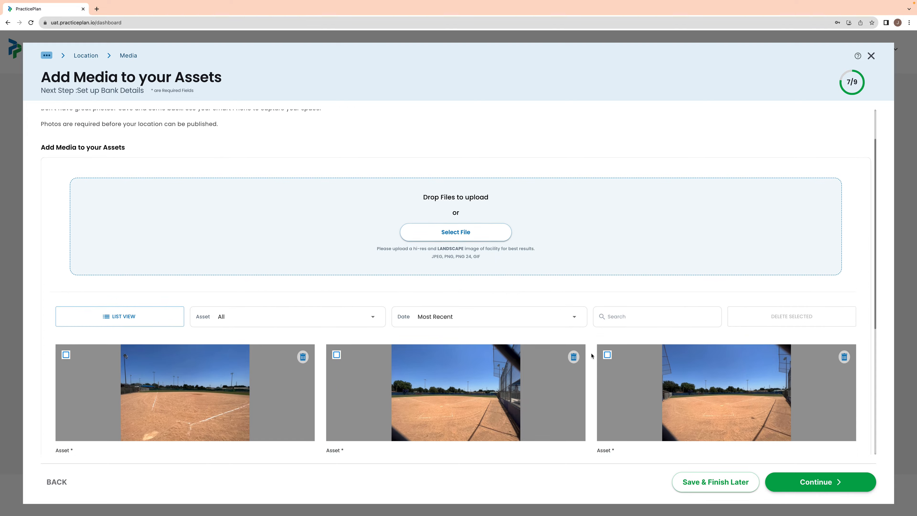
{"action": "scroll", "coordinate": [527, 369], "scroll_direction": "down", "scroll_amount": 2}
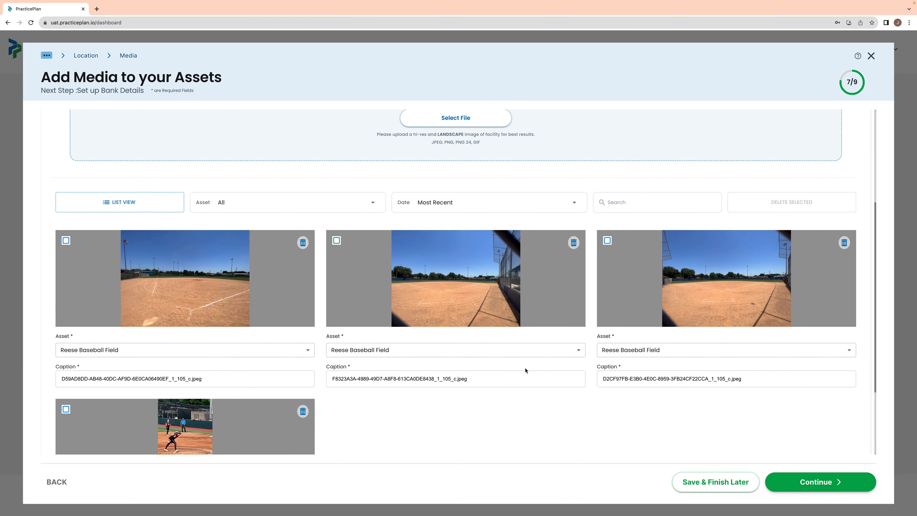
{"action": "left_click", "coordinate": [578, 337]}
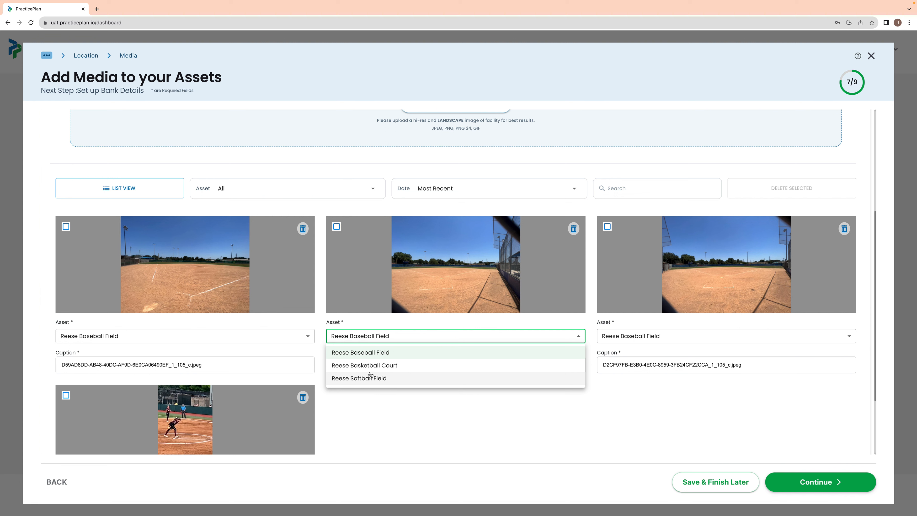
{"action": "left_click", "coordinate": [361, 377]}
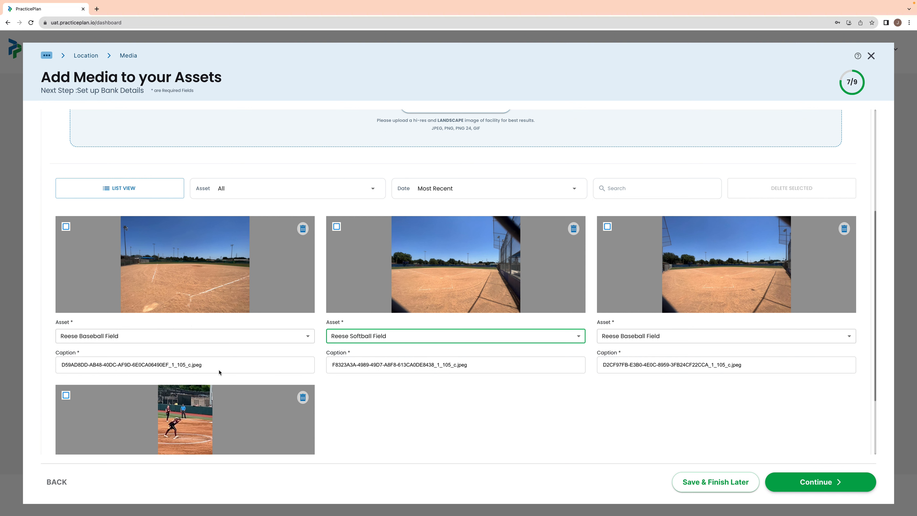
{"action": "left_click", "coordinate": [817, 483]}
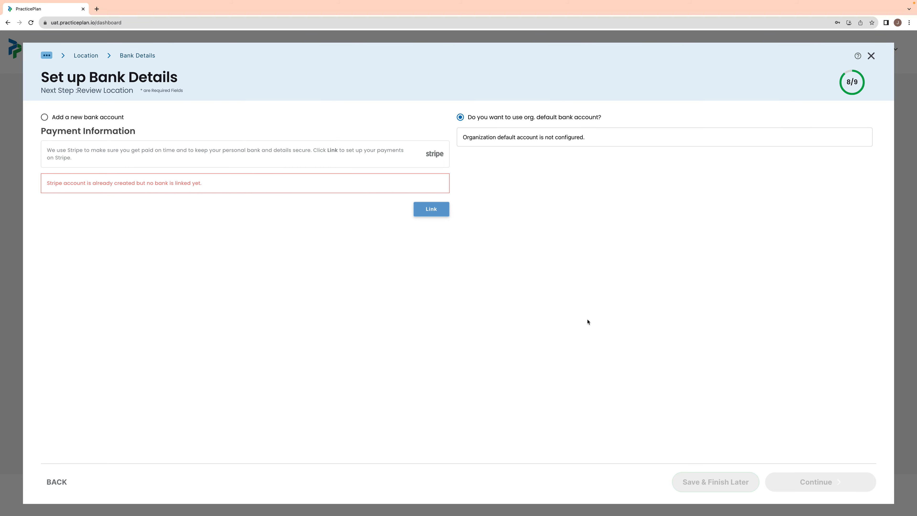
{"action": "mouse_move", "coordinate": [639, 3]}
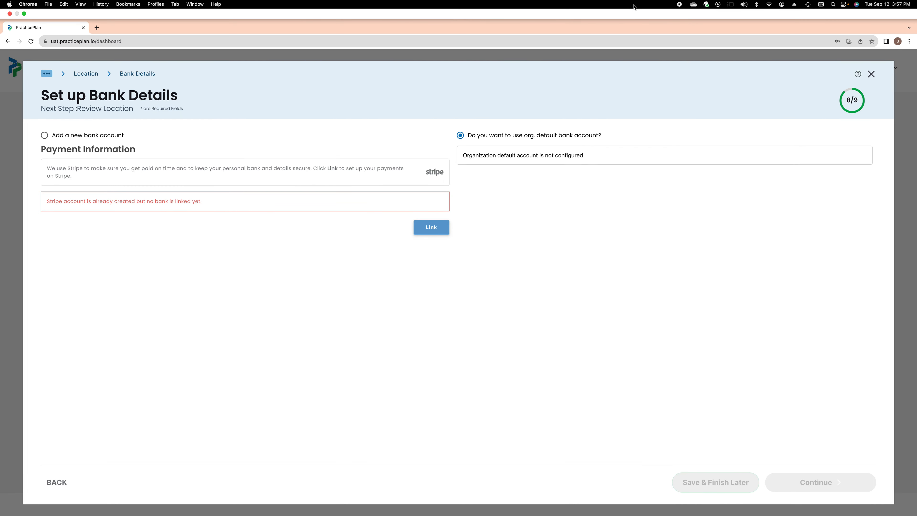